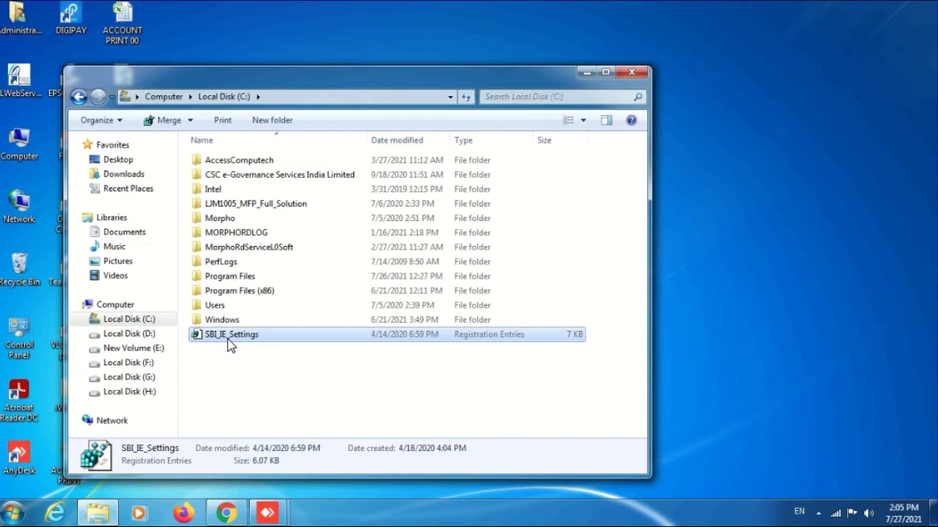
- Merge the SBI_IE_Settings registration file on Local Disk (C:) into the registry
double_click(313, 335)
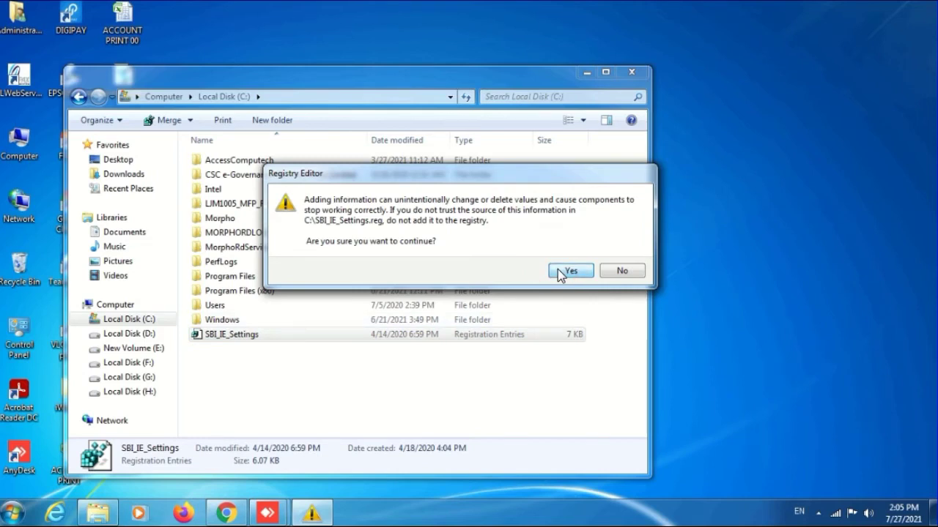
left_click(557, 271)
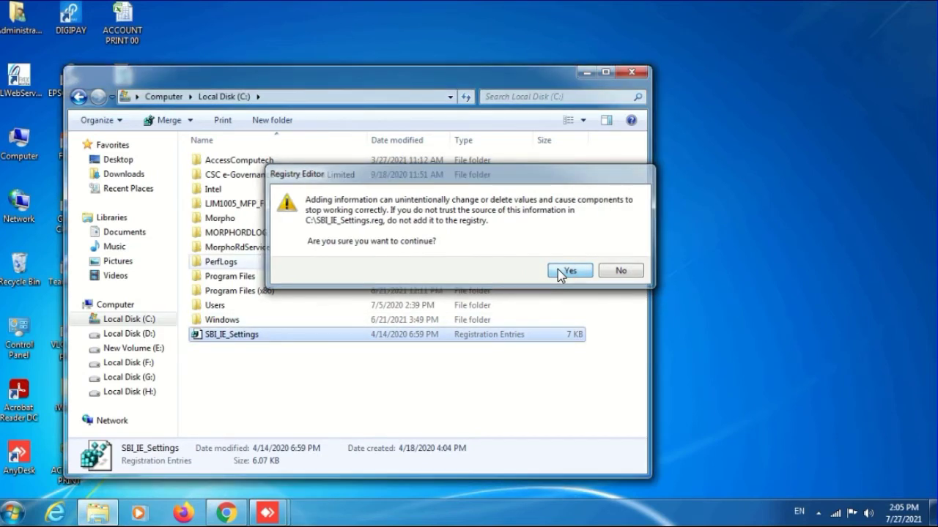
left_click(621, 256)
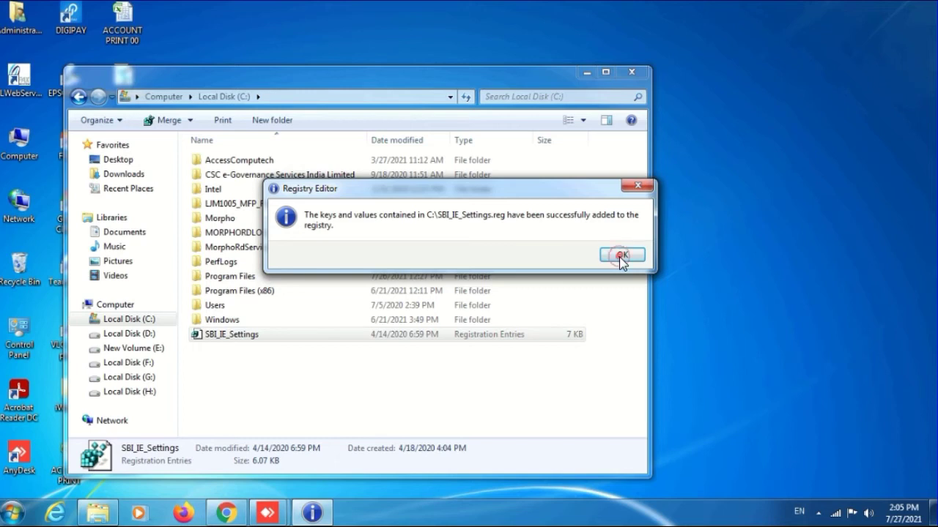
left_click(622, 256)
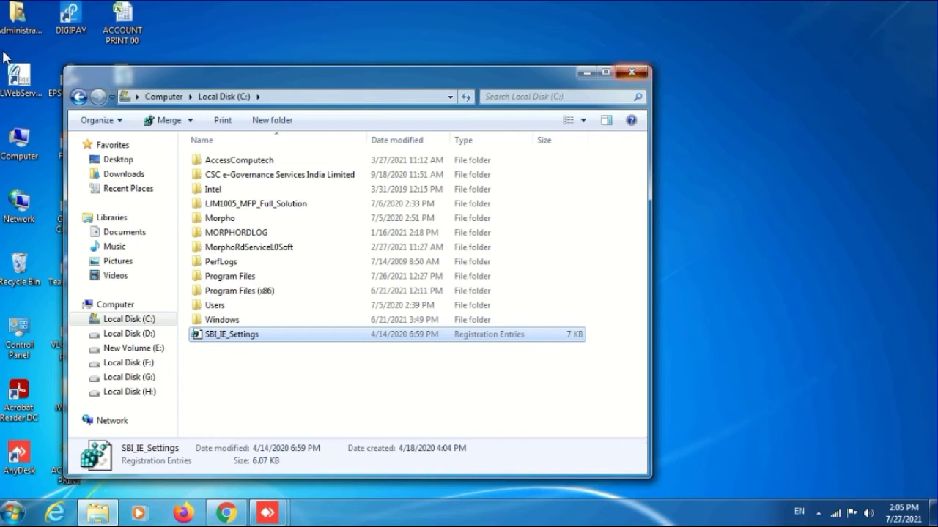
- Switch to Internet Explorer and allow its home page to change to about:blank
key("super+d")
double_click(16, 147)
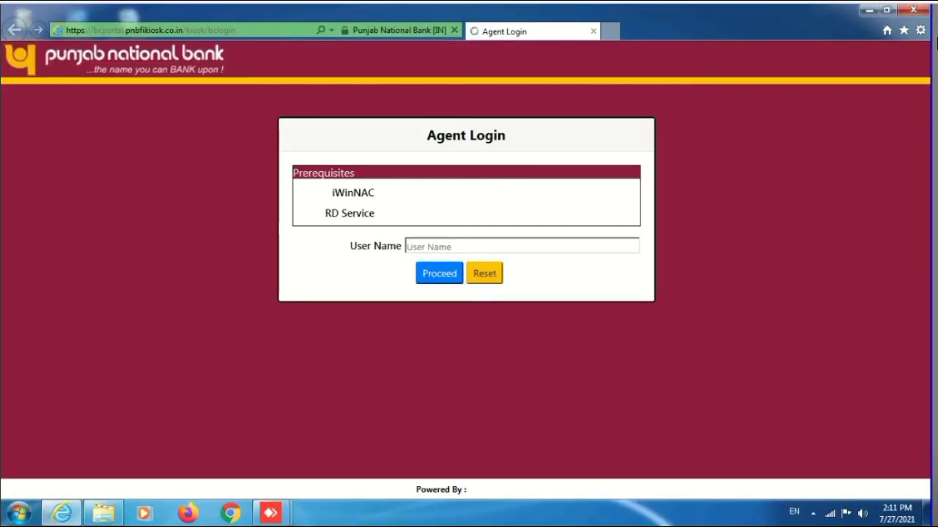
left_click(400, 340)
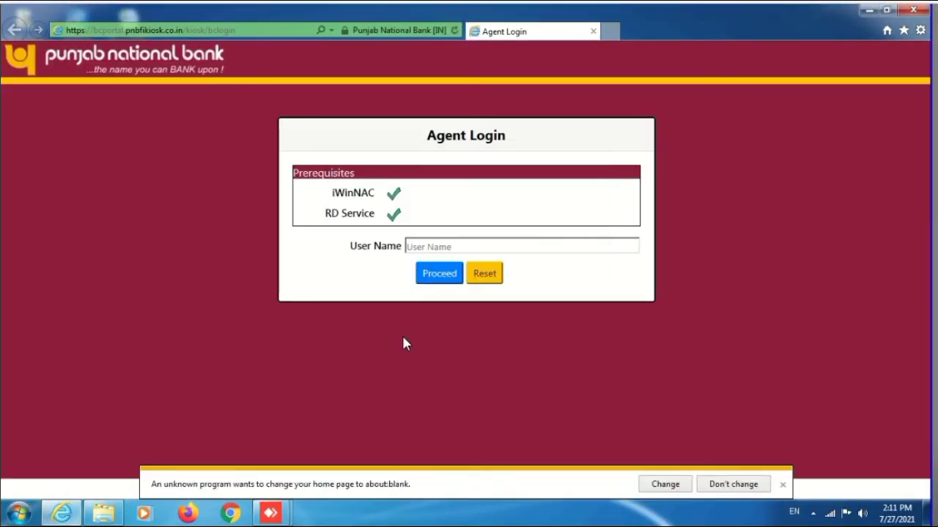
left_click(659, 485)
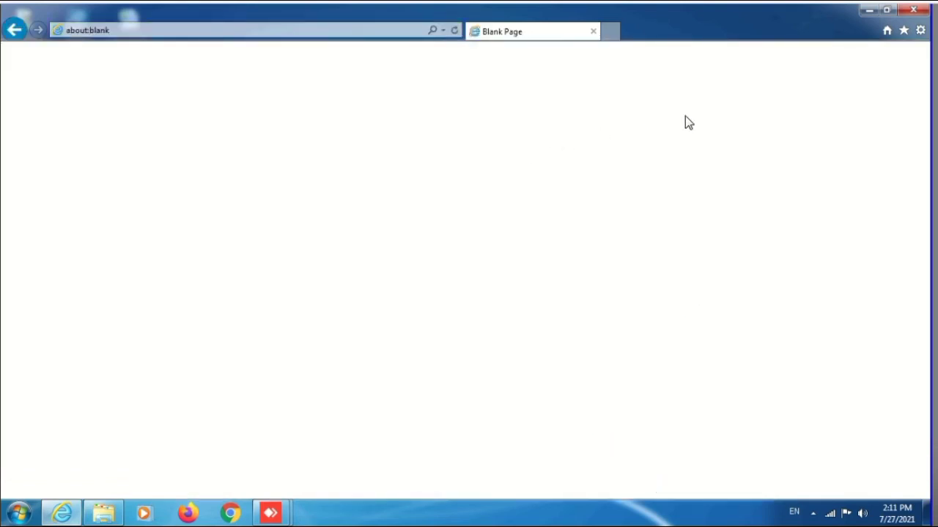
- Set the browser's home page to the new tab page in Internet Options
left_click(921, 30)
left_click(802, 223)
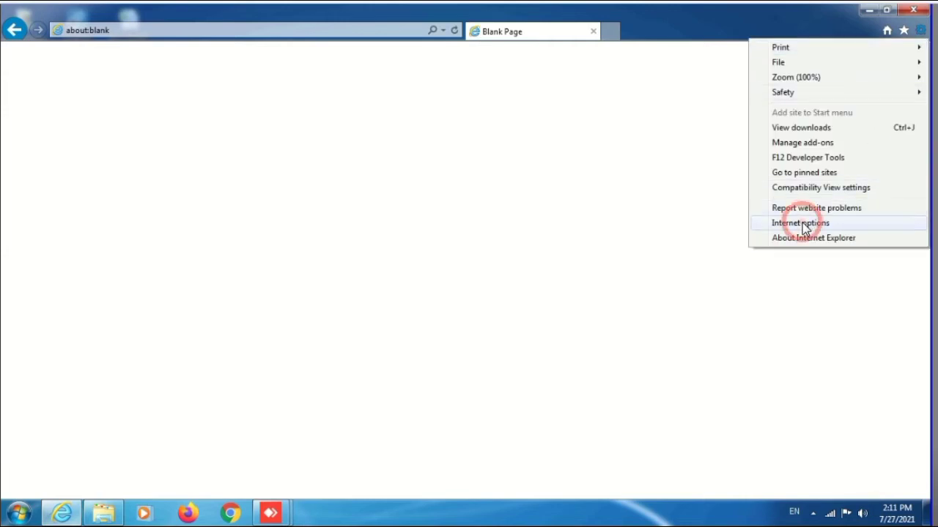
left_click(226, 132)
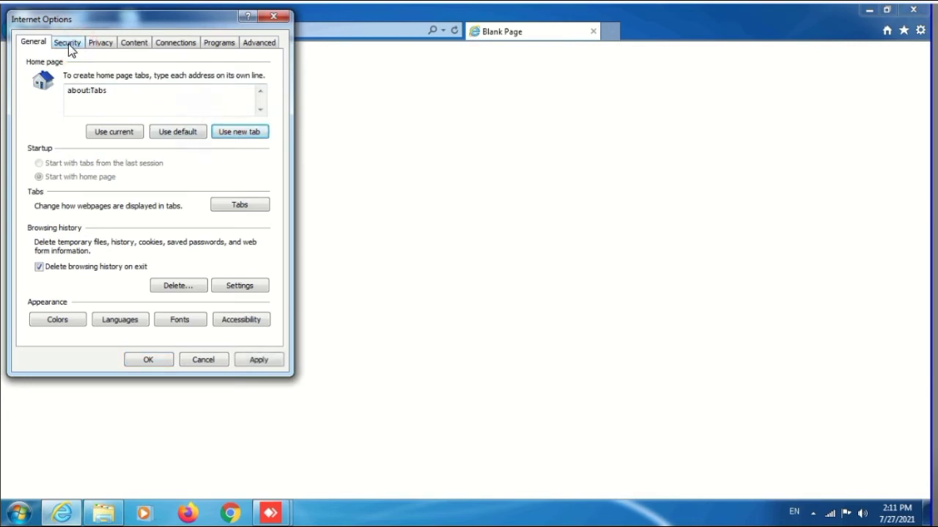
- In the Internet zone's custom security level, enable signed and unsigned ActiveX downloads and initializing ActiveX controls not marked as safe
left_click(71, 46)
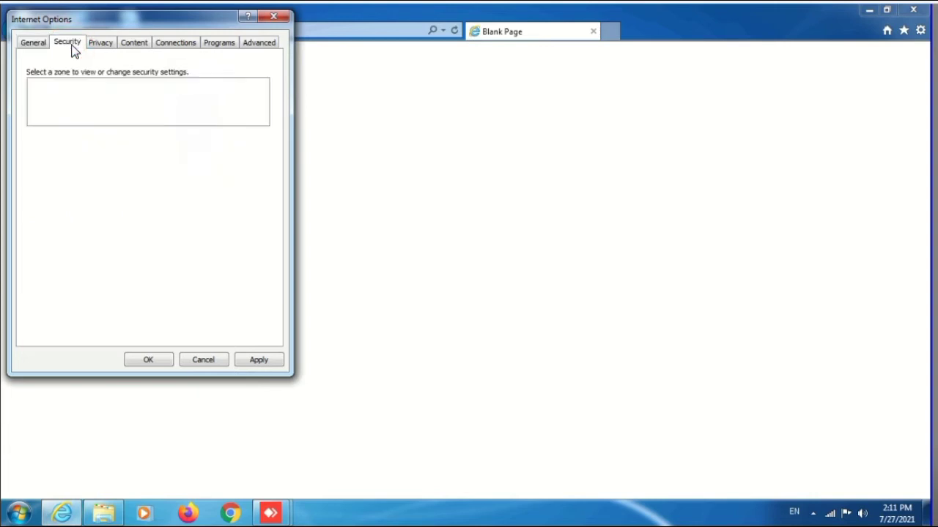
left_click(167, 290)
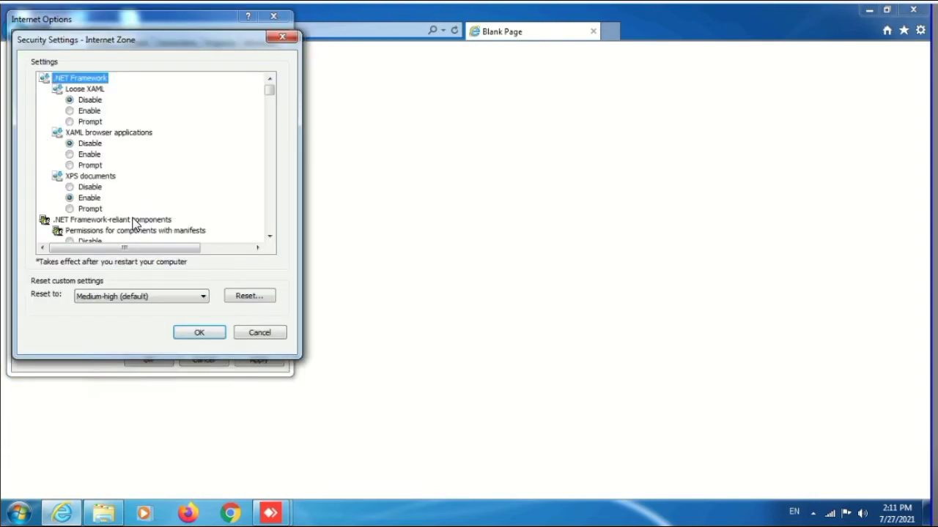
scroll(134, 225, "down", 3)
scroll(134, 226, "down", 3)
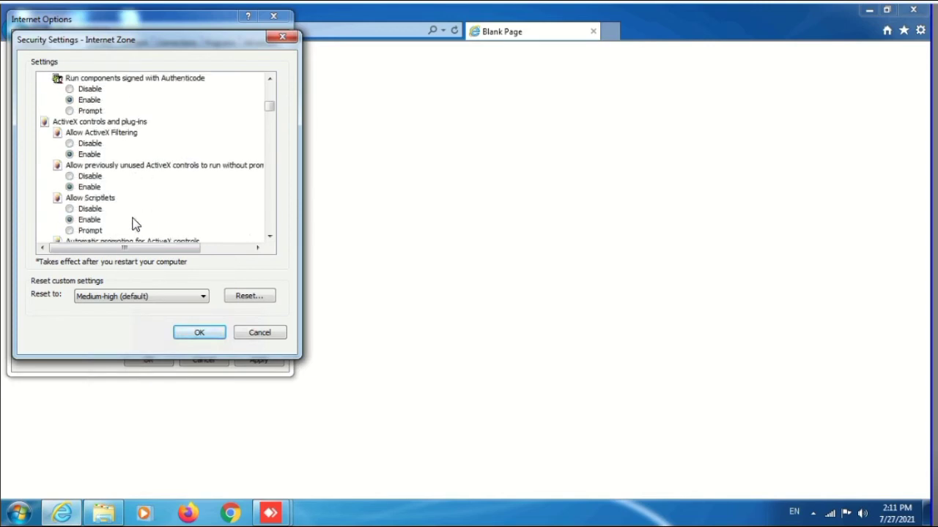
scroll(135, 224, "down", 4)
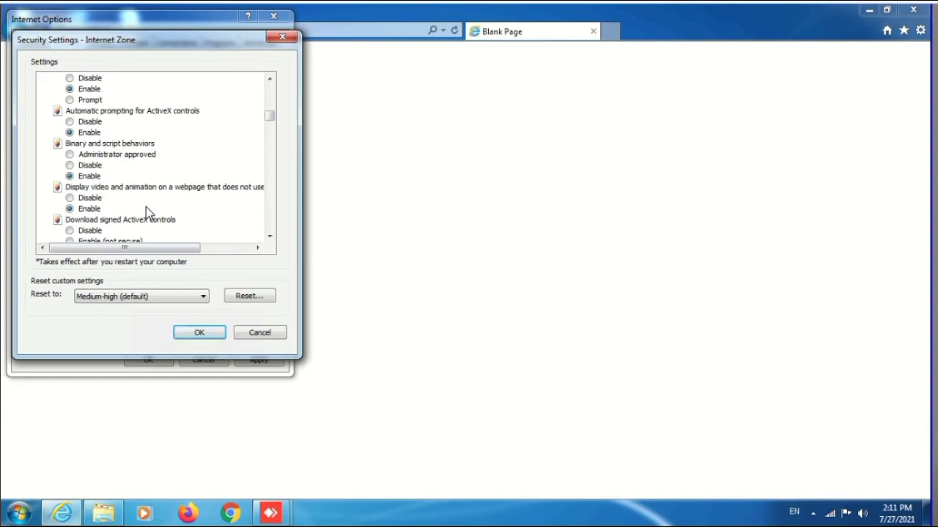
scroll(146, 207, "down", 4)
left_click(89, 155)
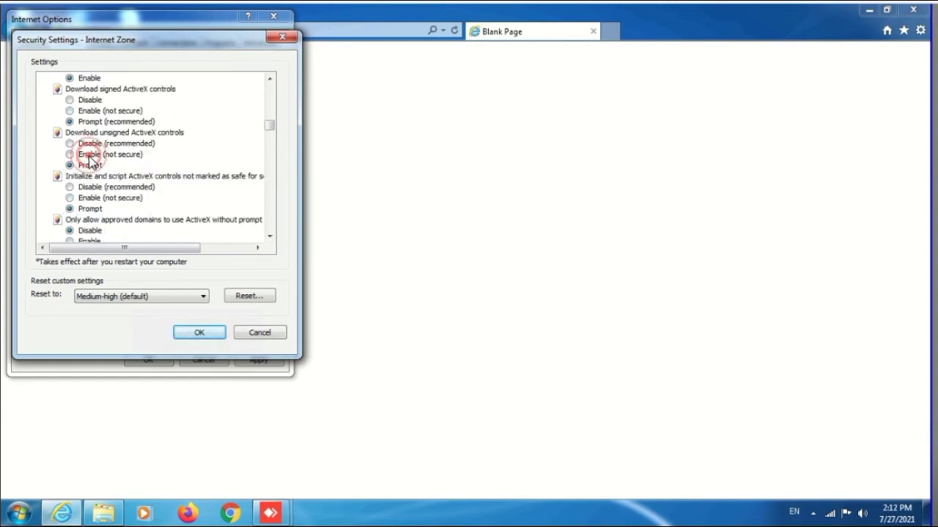
left_click(106, 111)
left_click(118, 198)
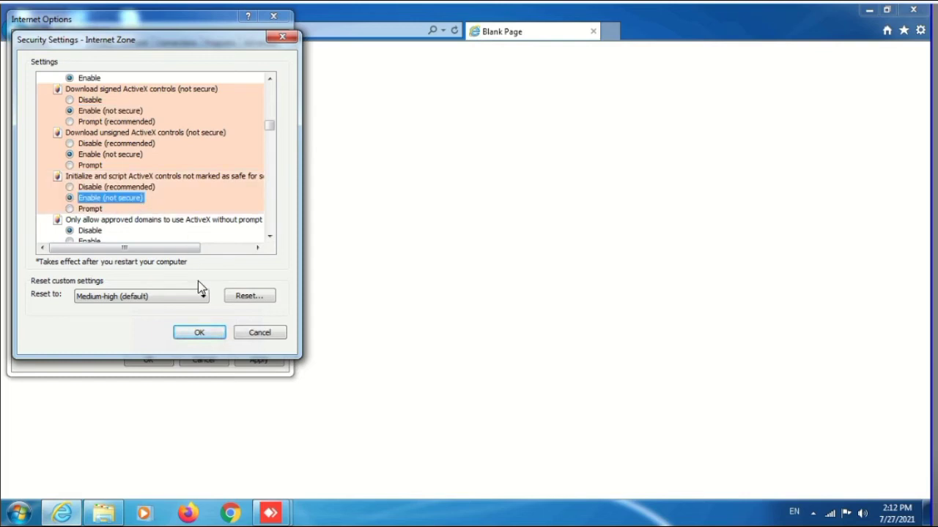
left_click(199, 334)
left_click(436, 283)
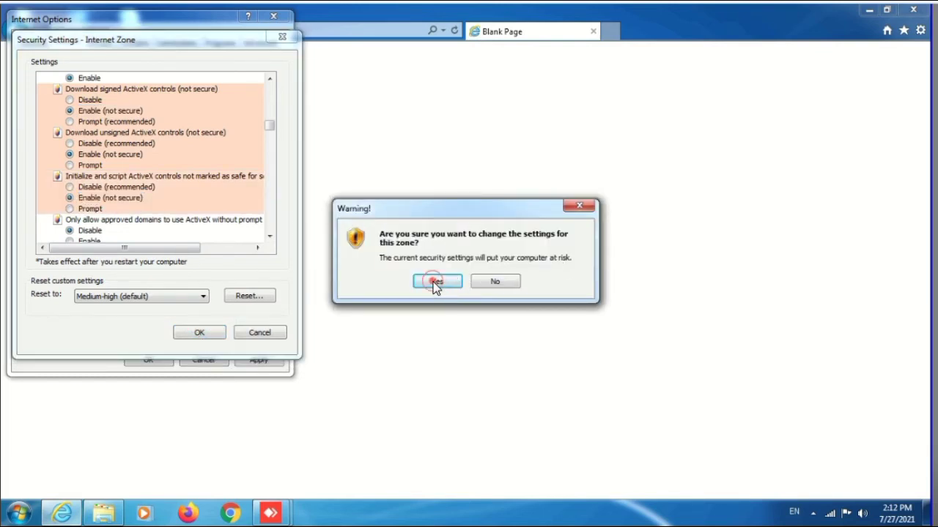
left_click(437, 283)
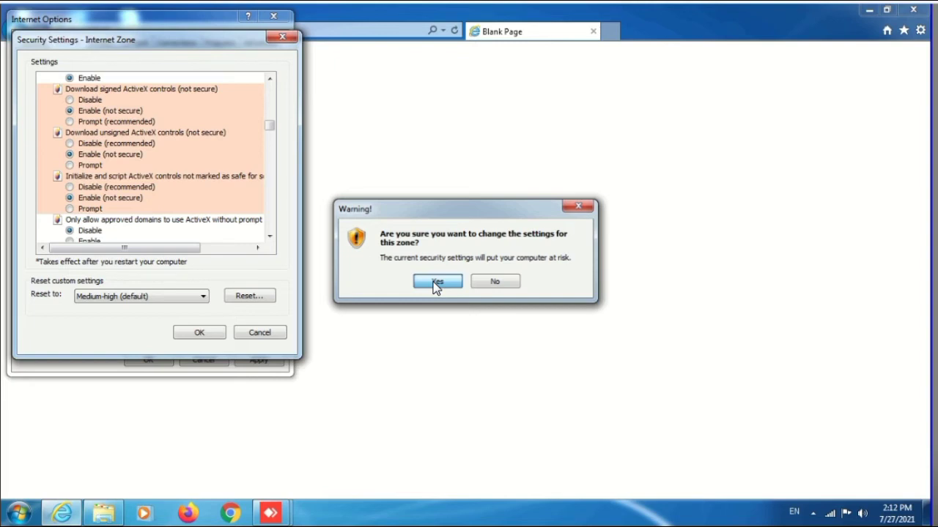
left_click(438, 282)
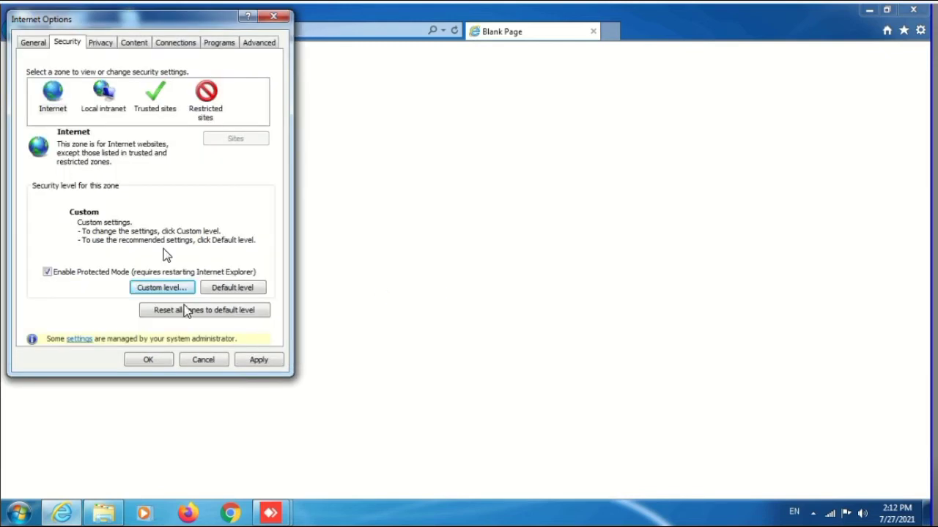
- Enable running antimalware software on ActiveX controls for the Trusted sites zone and save the Internet Options
left_click(157, 96)
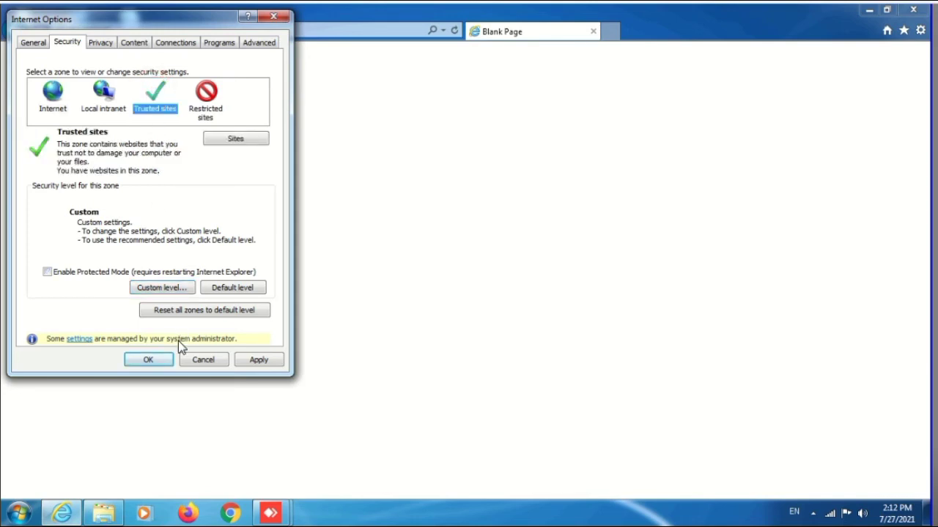
left_click(163, 288)
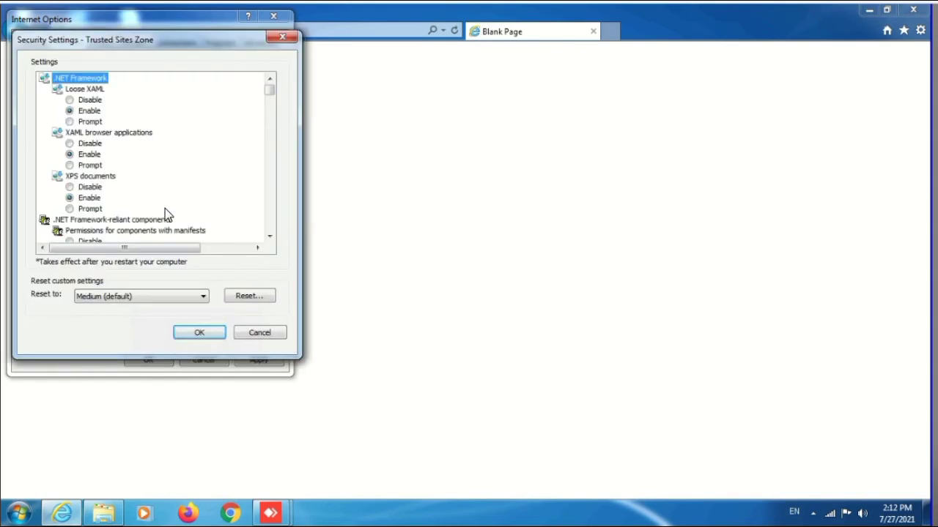
scroll(165, 208, "down", 11)
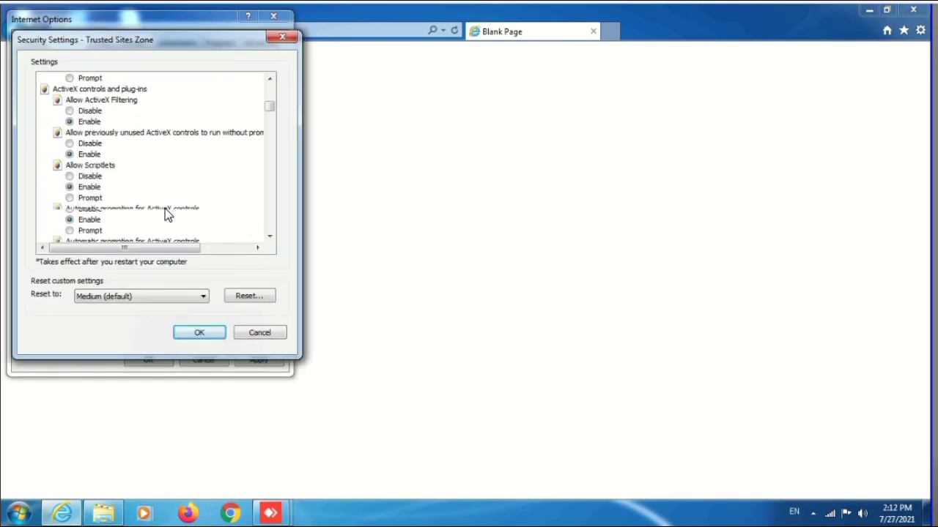
scroll(165, 208, "down", 6)
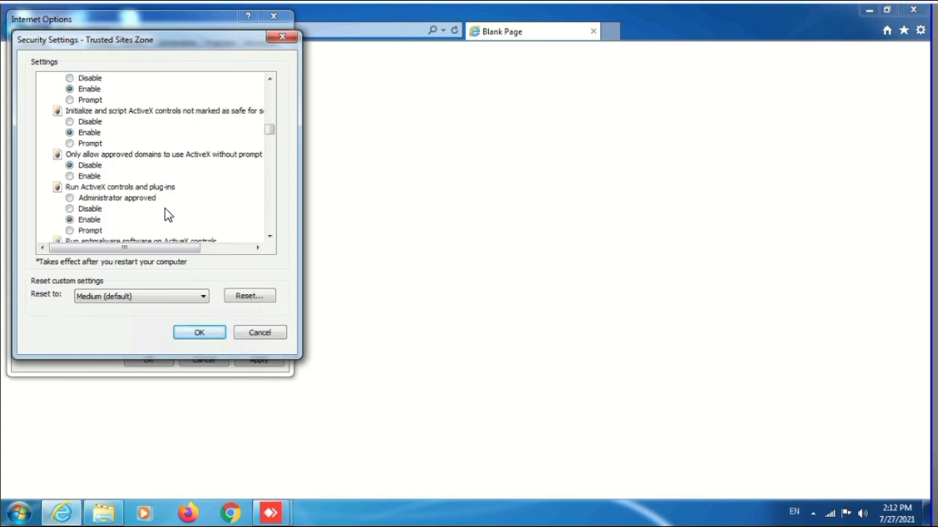
scroll(165, 208, "down", 3)
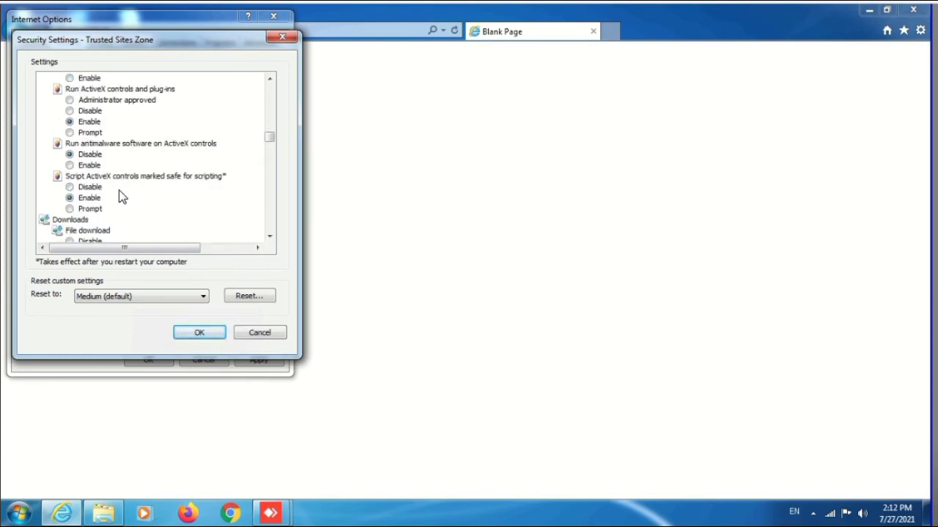
left_click(69, 165)
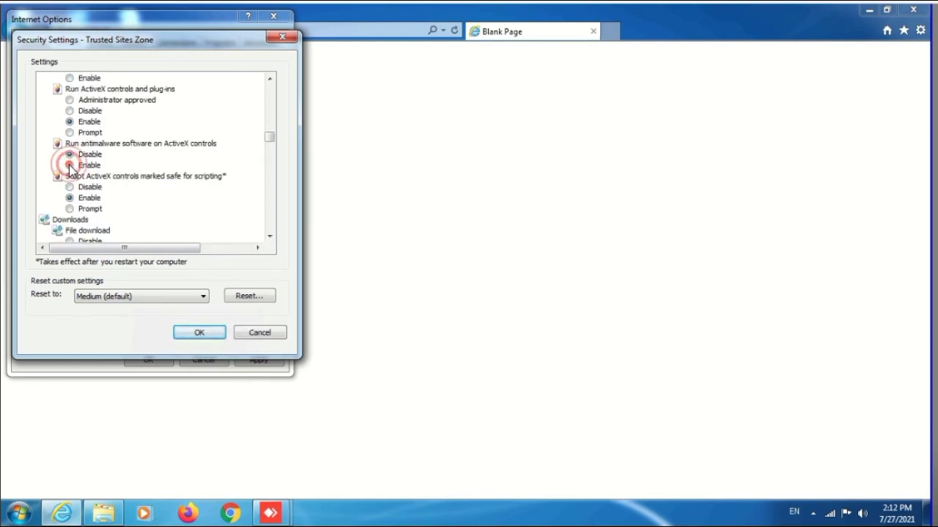
left_click(202, 334)
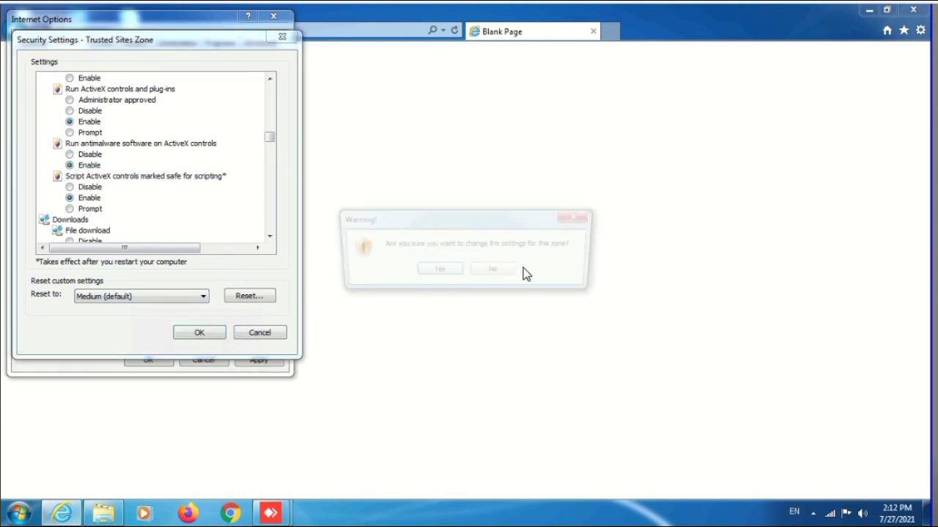
left_click(441, 271)
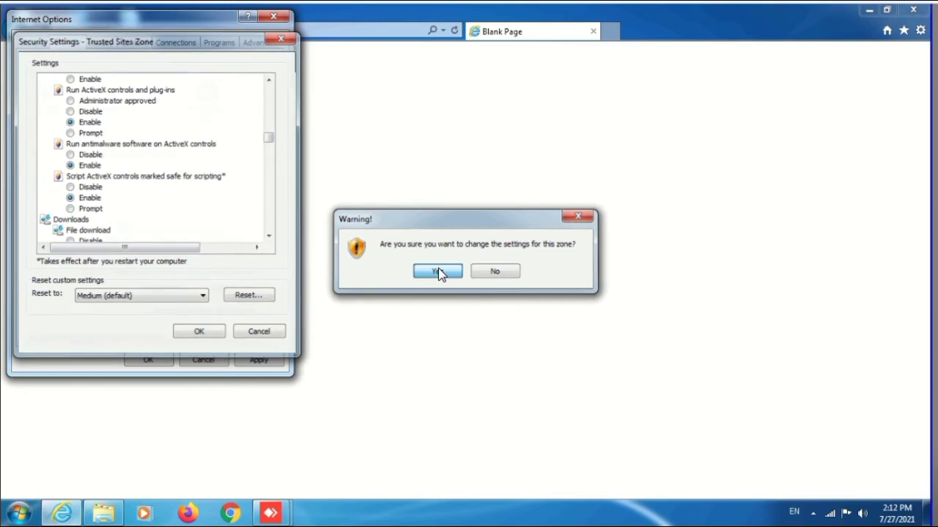
left_click(439, 273)
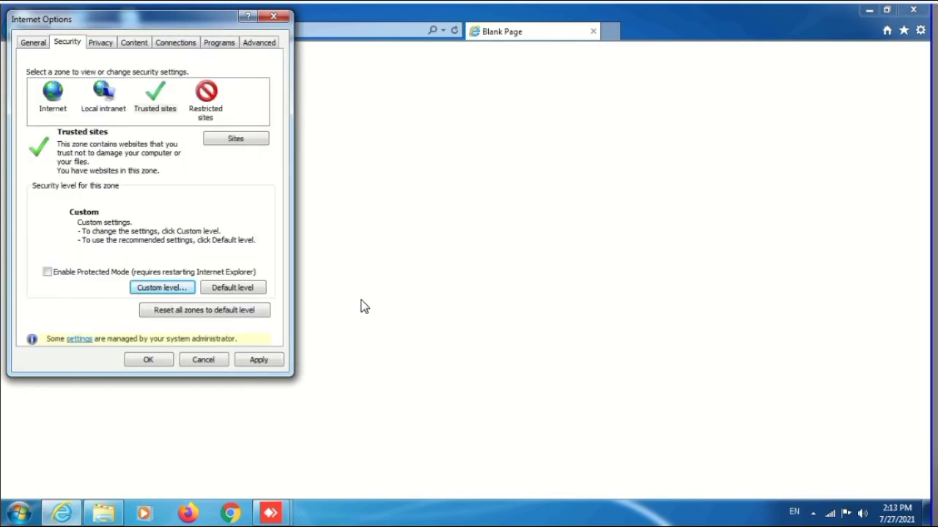
left_click(148, 359)
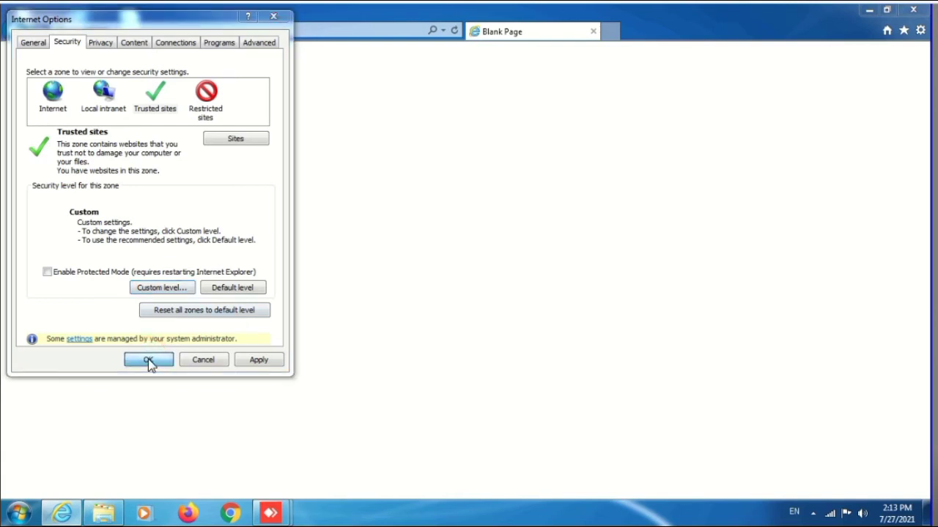
- Show the Favorites bar in Internet Explorer and add the current blank page to it
left_click(685, 32)
right_click(685, 31)
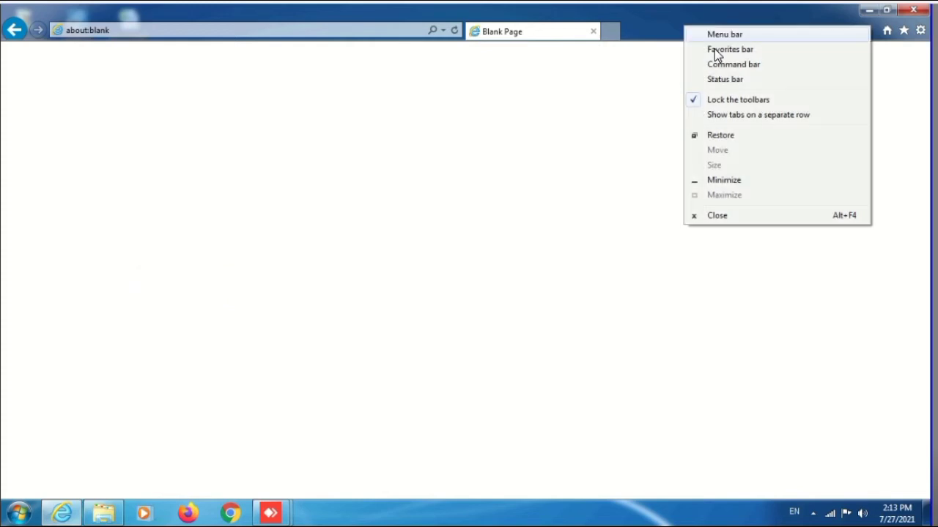
left_click(716, 55)
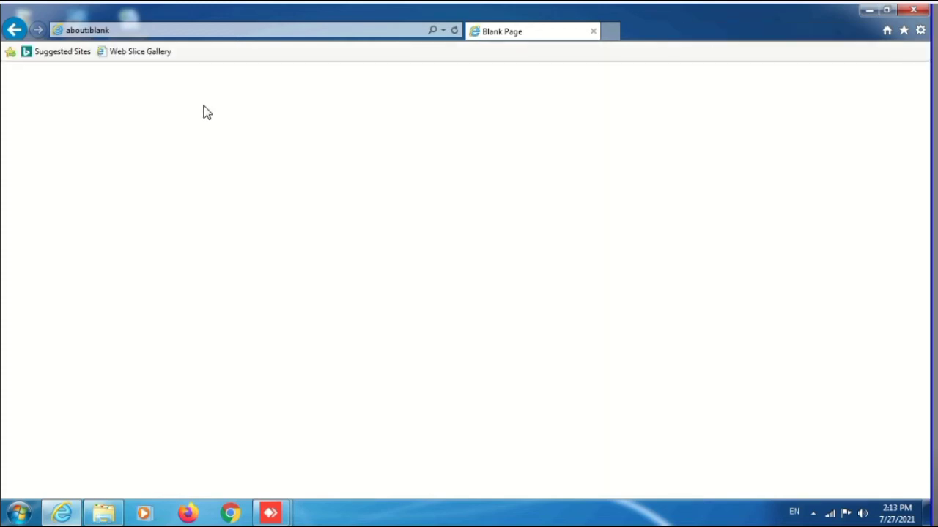
left_click(11, 56)
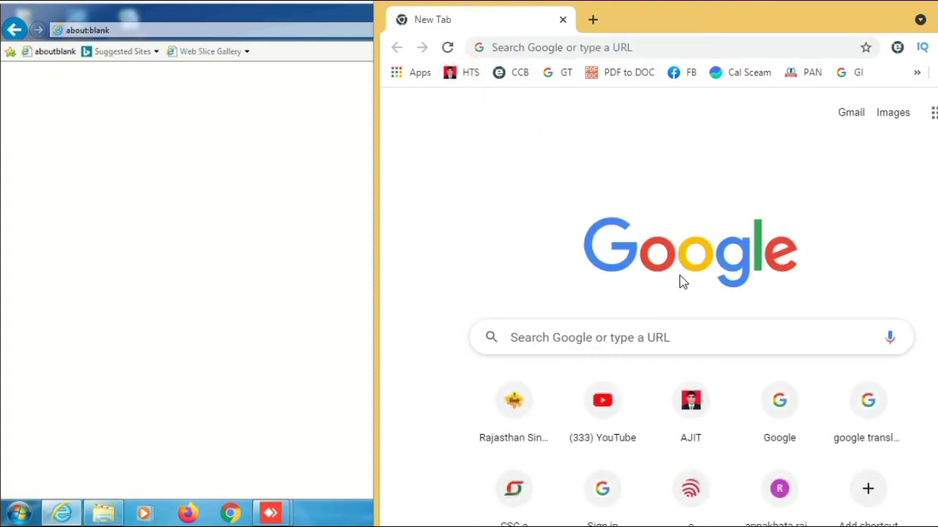
left_click(460, 73)
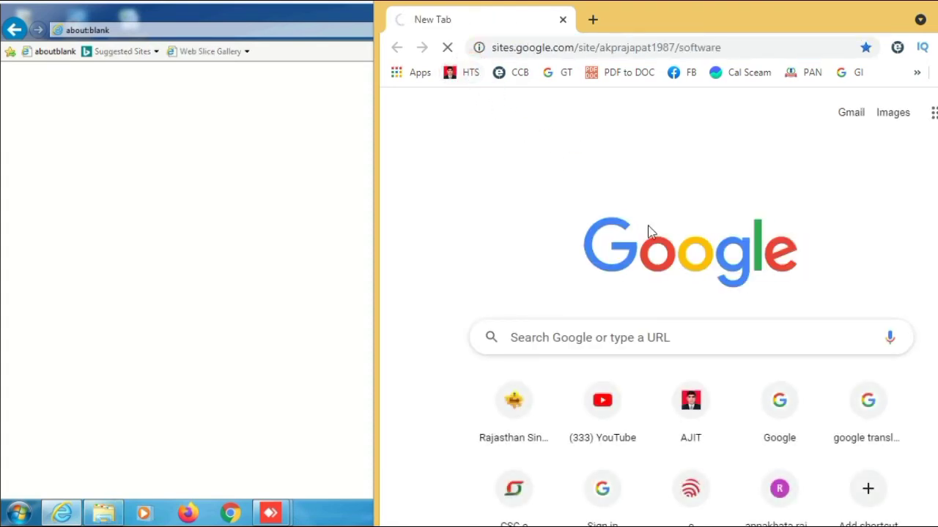
scroll(708, 331, "down", 8)
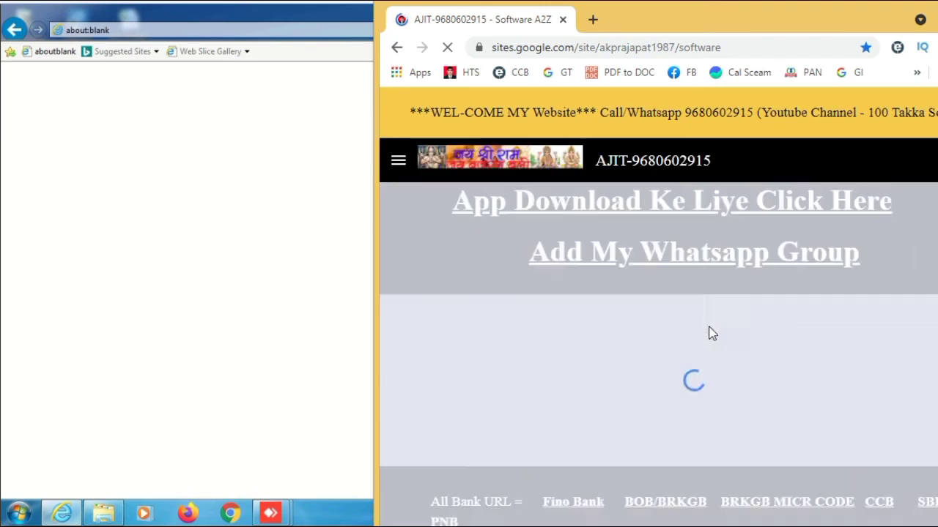
scroll(717, 332, "down", 6)
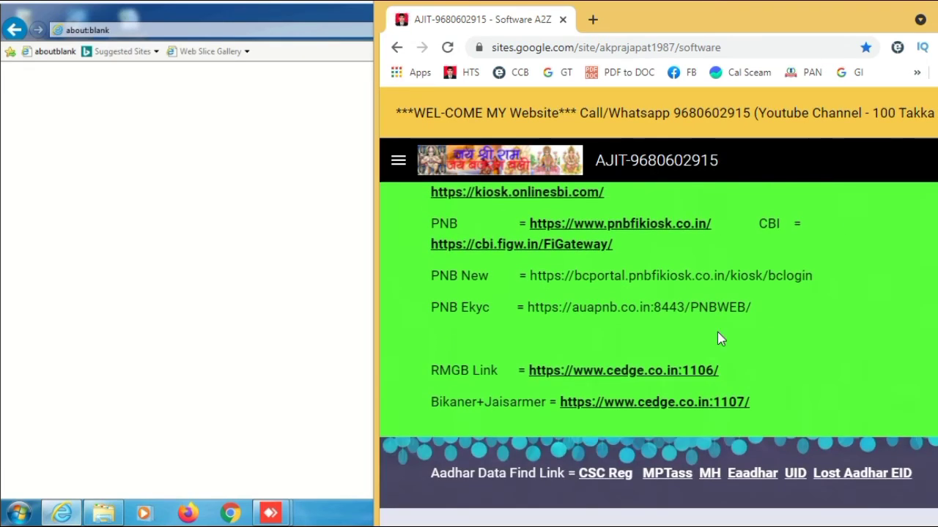
left_click_drag(816, 280, 529, 276)
key("ctrl+c")
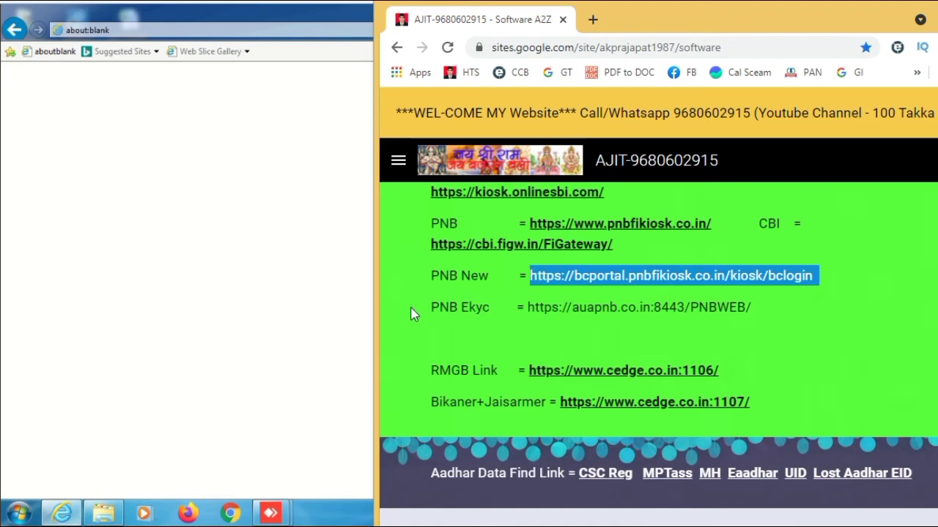
- In Internet Explorer, rename the about:blank favorite on the Favorites bar to PNB
left_click(55, 55)
right_click(55, 54)
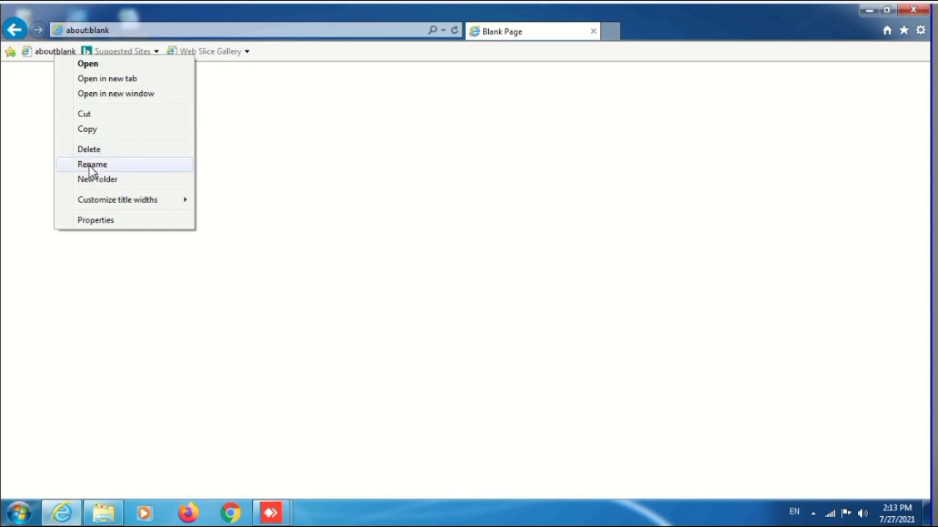
left_click(91, 165)
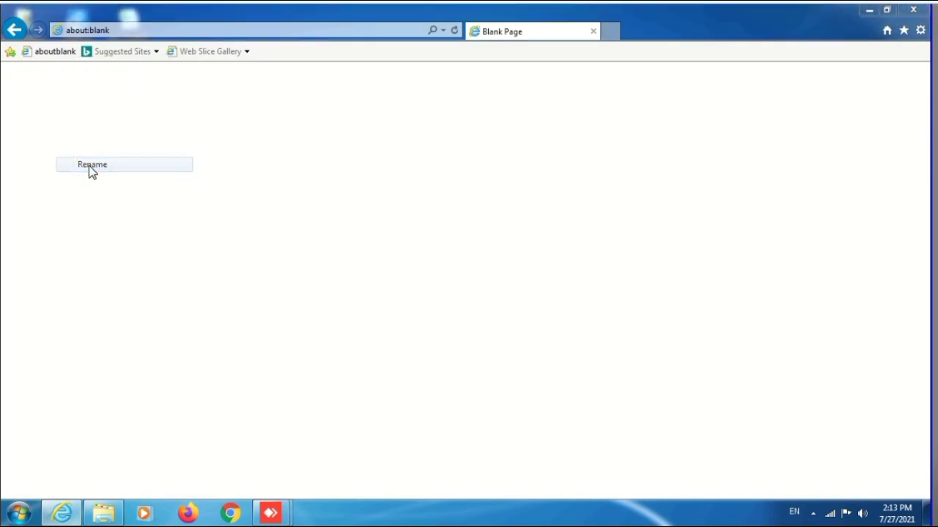
type("PNB")
left_click(159, 108)
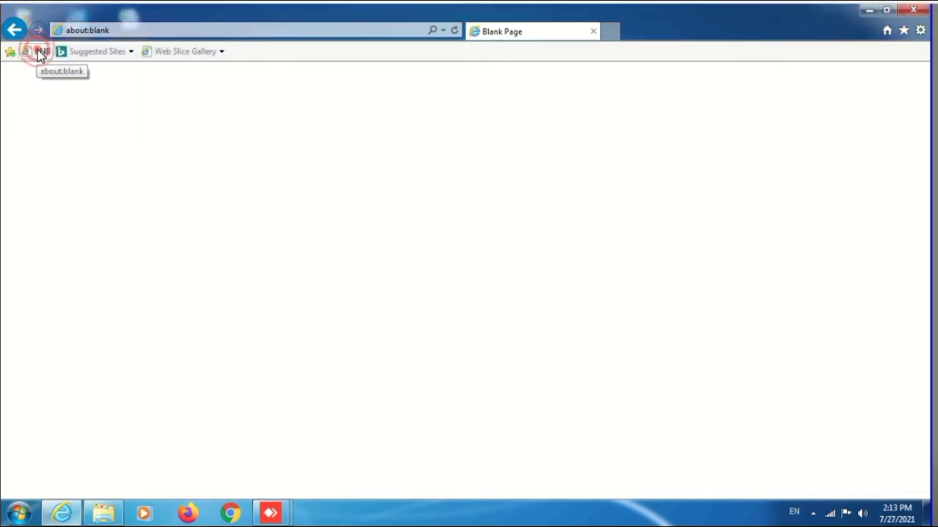
right_click(40, 53)
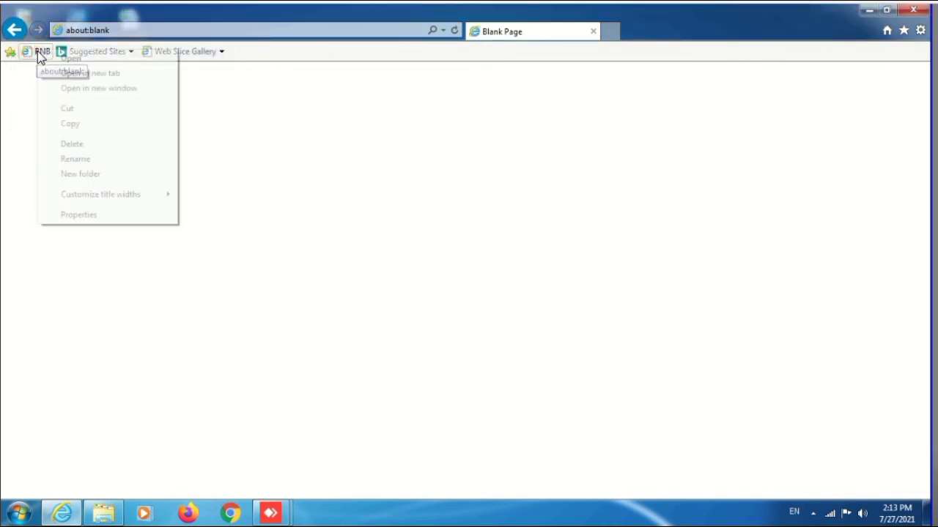
left_click(85, 214)
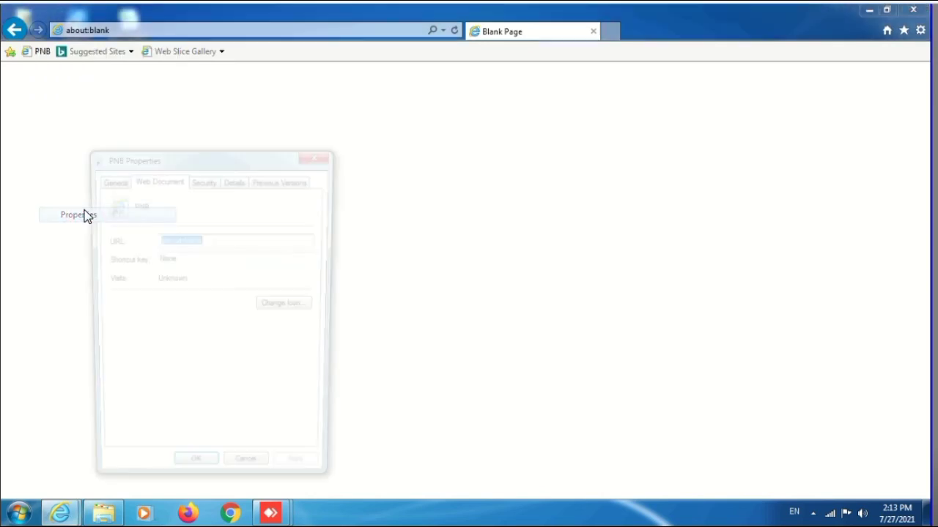
key("ctrl+v")
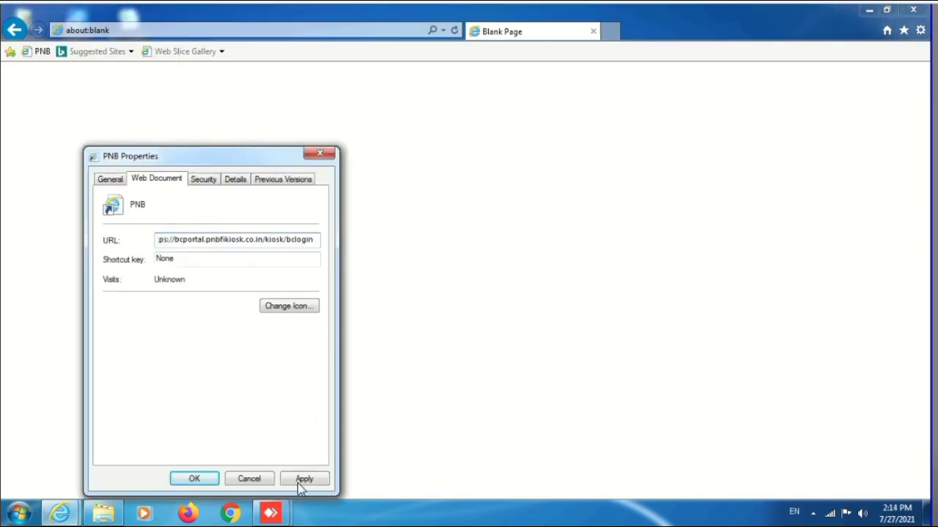
left_click(305, 479)
left_click(195, 478)
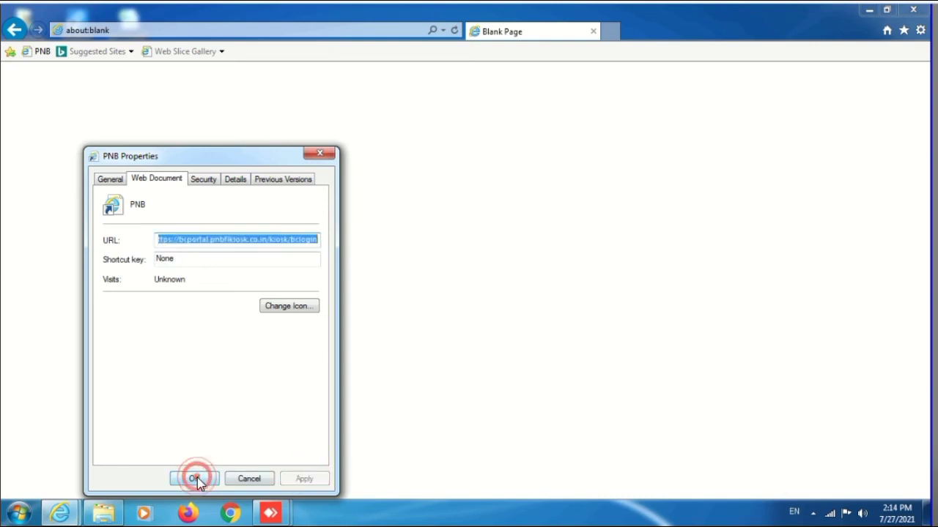
- Open the PNB favorite and, in the kiosk portal, go to the Initialize Device page
left_click(42, 55)
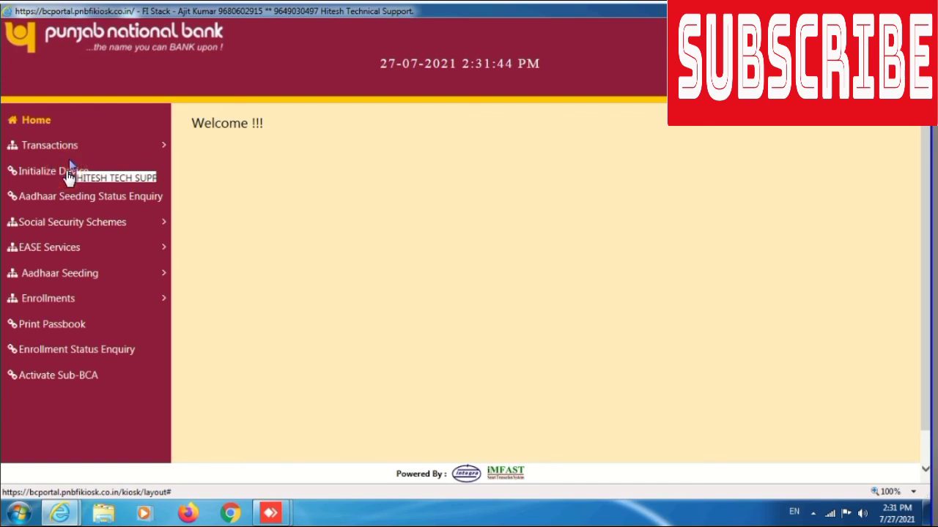
left_click(70, 165)
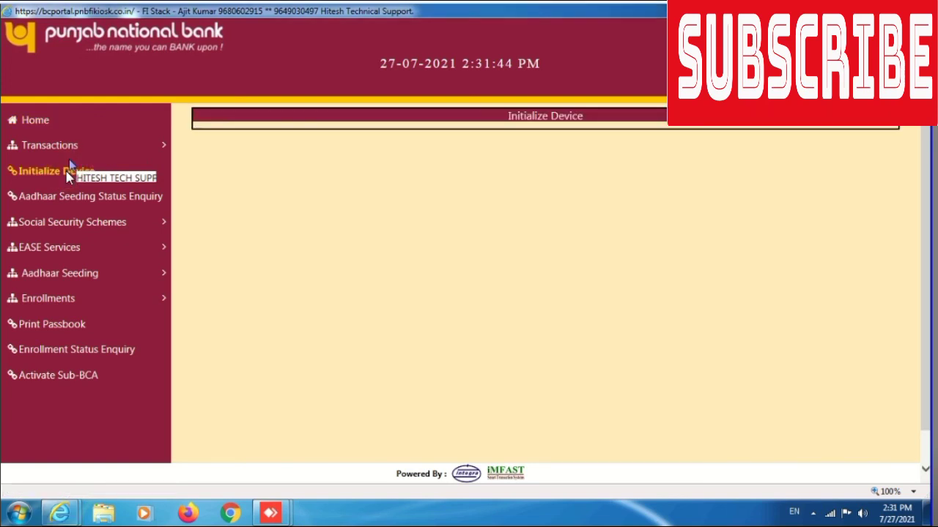